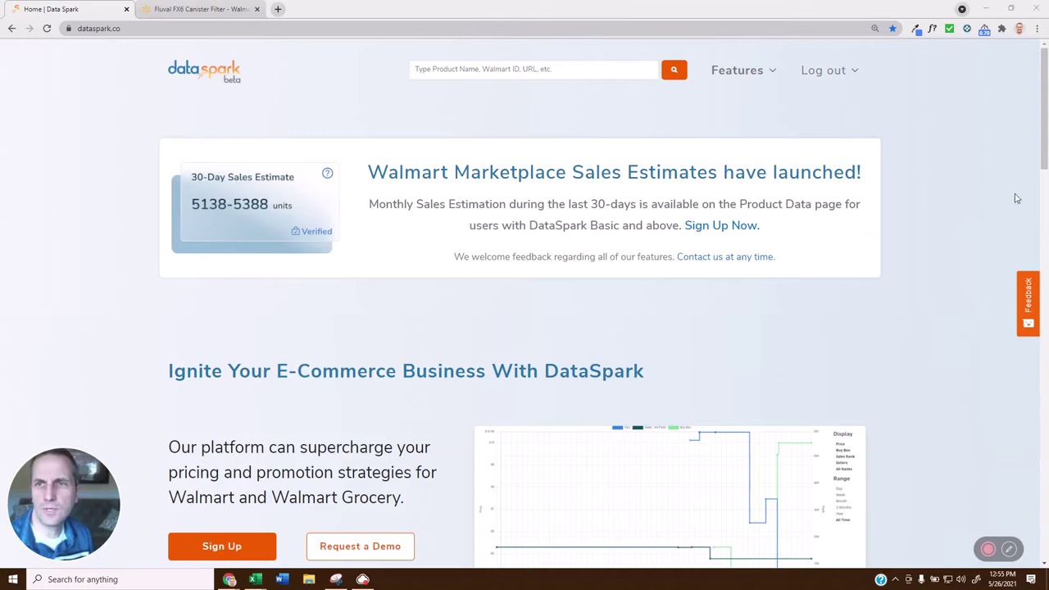
From My Product Lists, start a new list whose values are Walmart URL IDs.
mouse_move(724, 74)
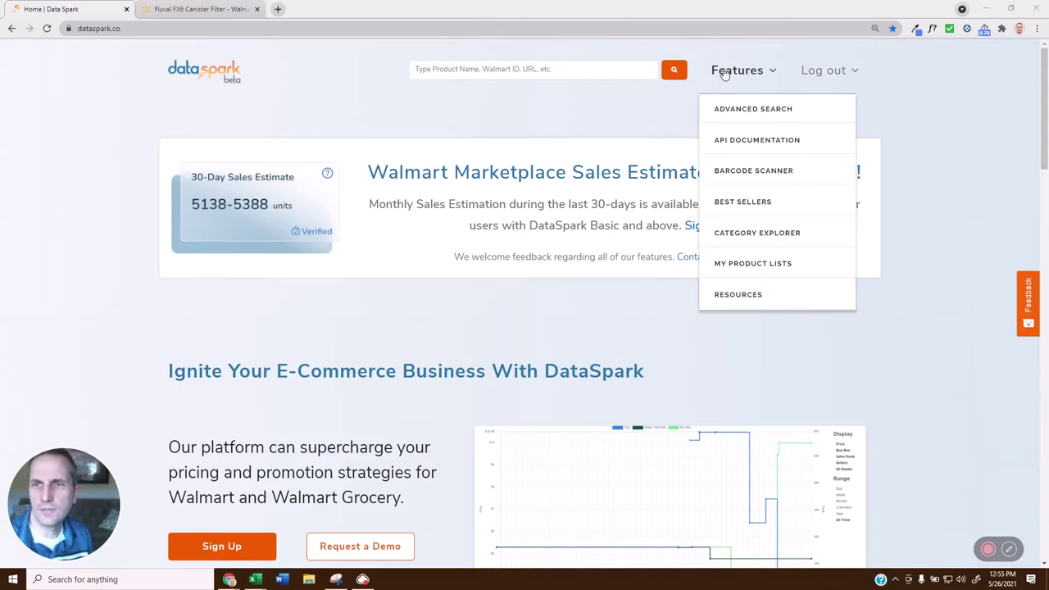
click(742, 266)
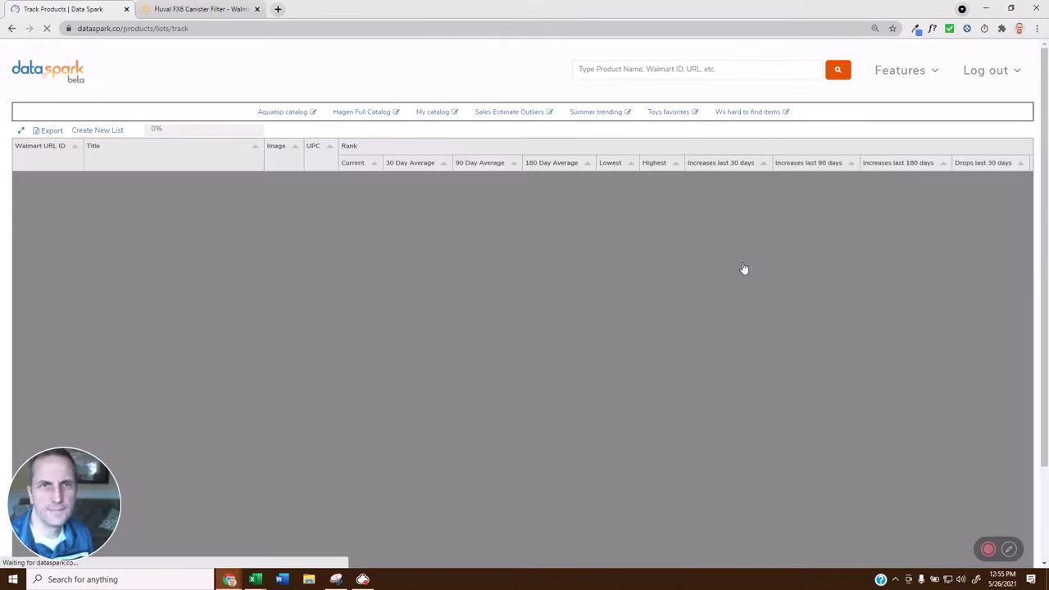
click(100, 130)
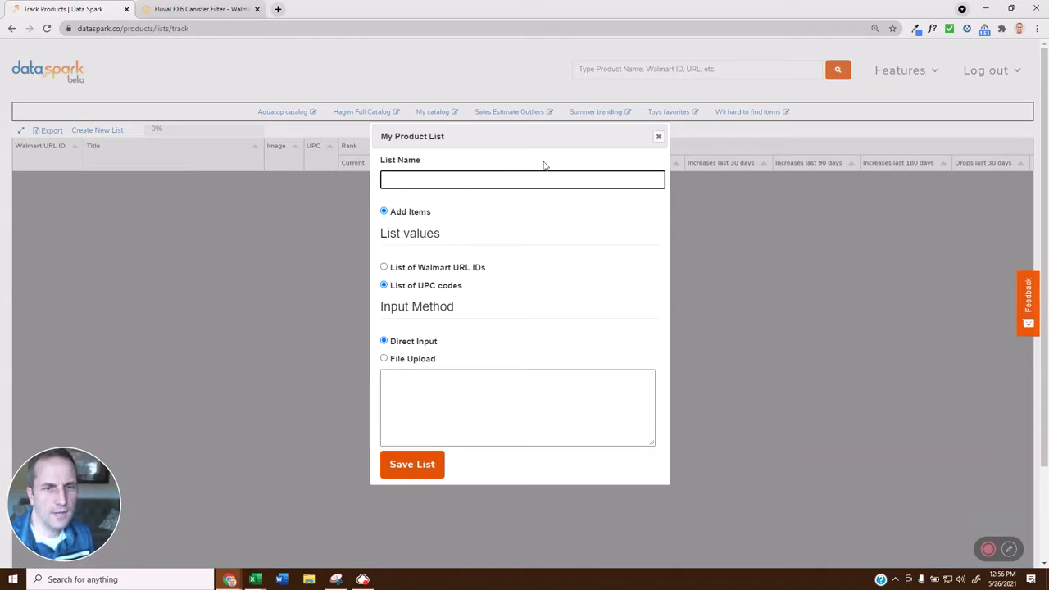
click(399, 271)
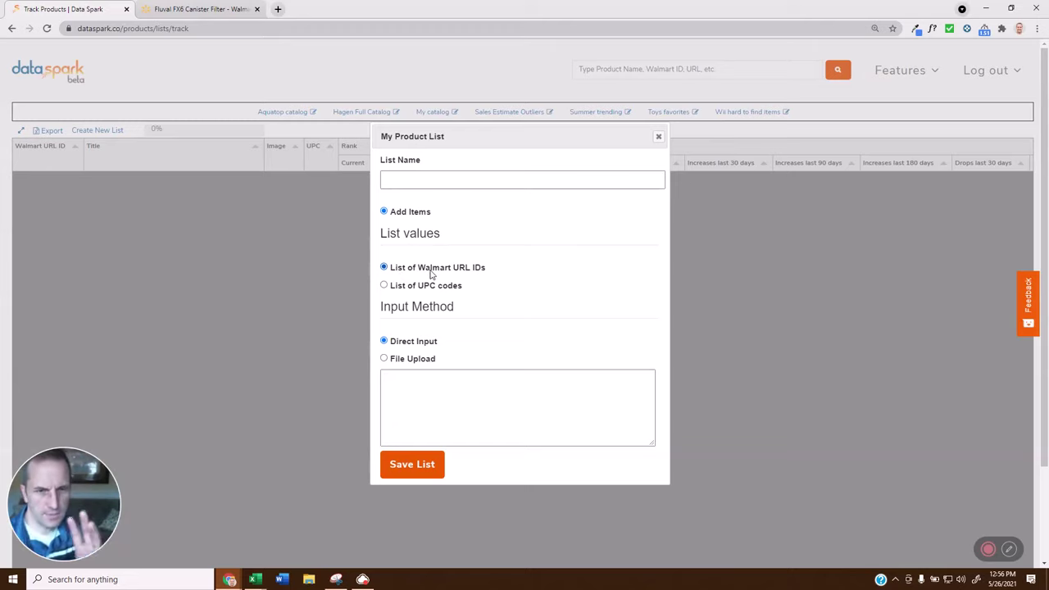
Check the Fluval FX6 product ID in the Walmart page address, then return to the DataSpark form.
key(ctrl+Tab)
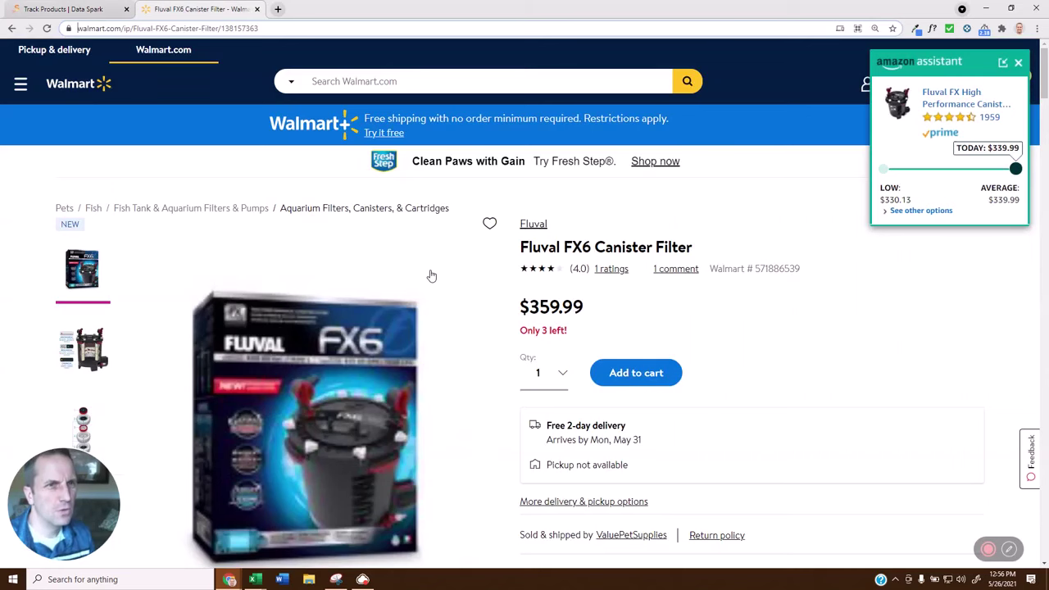
click(243, 29)
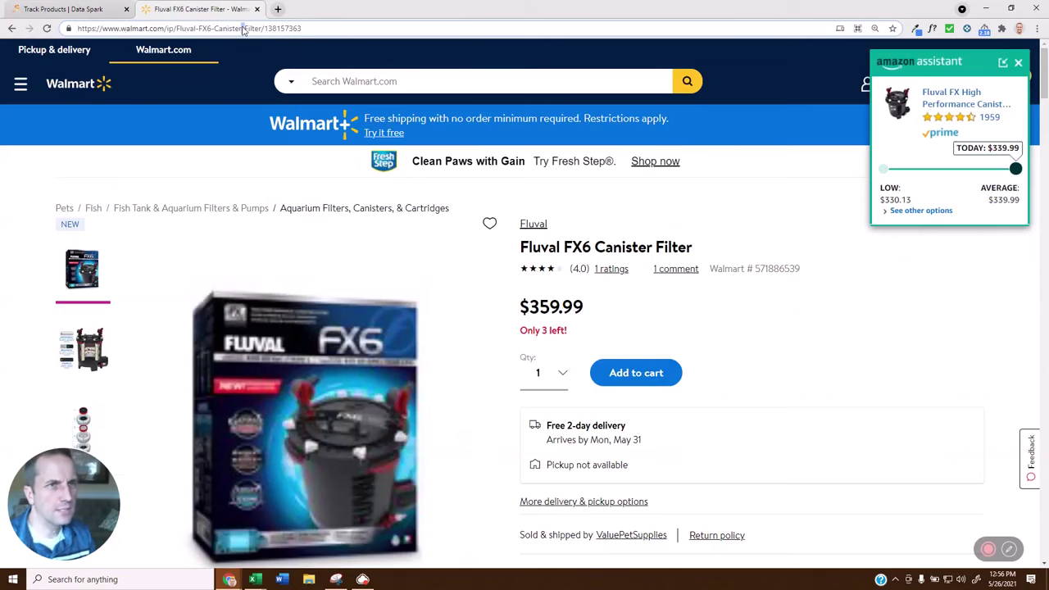
double_click(284, 29)
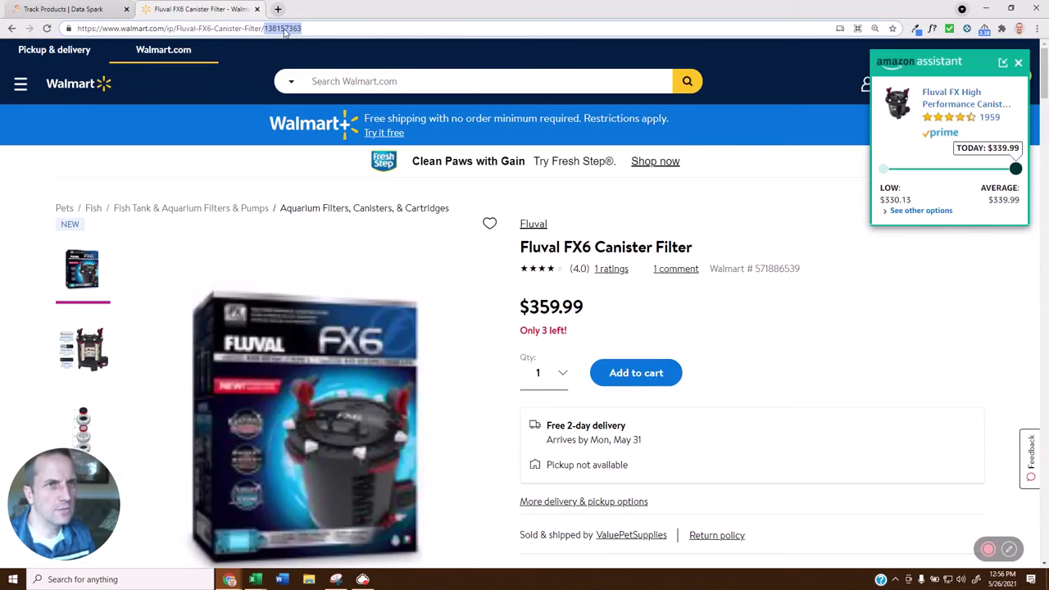
click(95, 11)
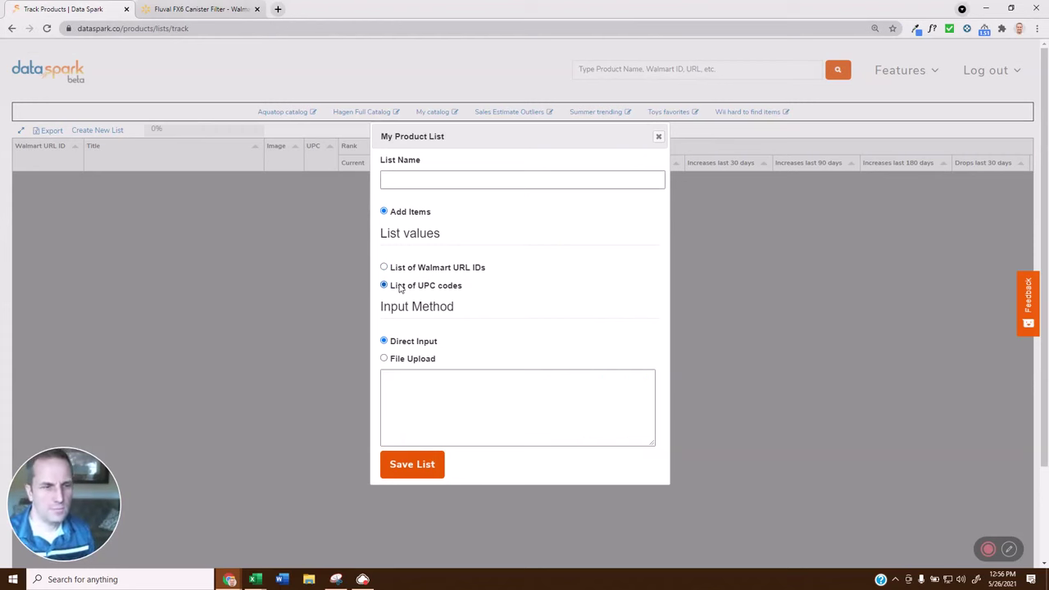
Copy the 25 UPC codes in E2:E26 of the Fluval items workbook, then return to DataSpark.
key(alt+Tab)
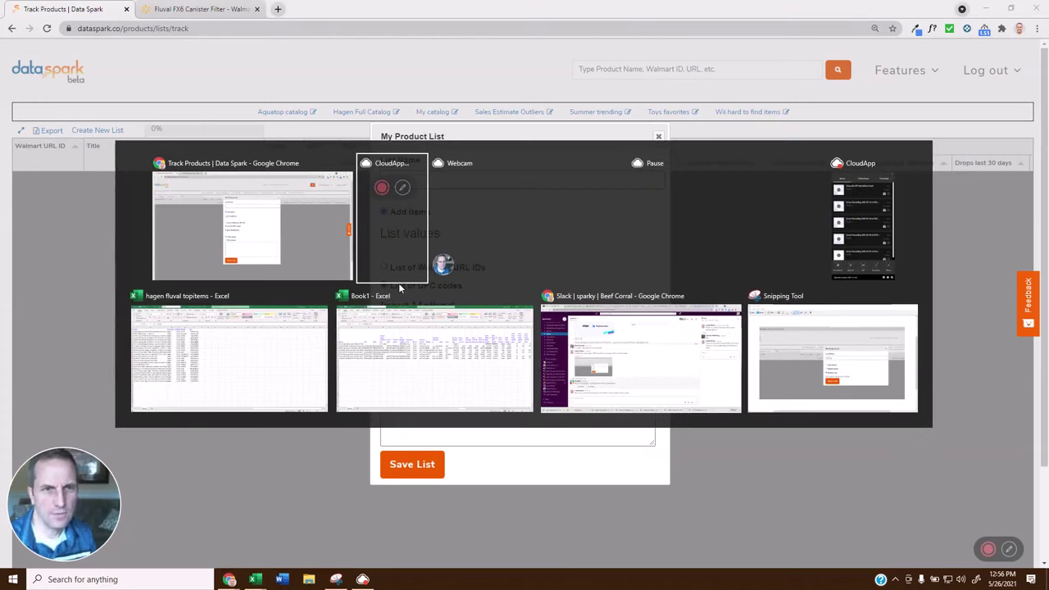
key(alt+Tab)
key(alt+Tab)
key(alt+Tab)
key(alt+Tab)
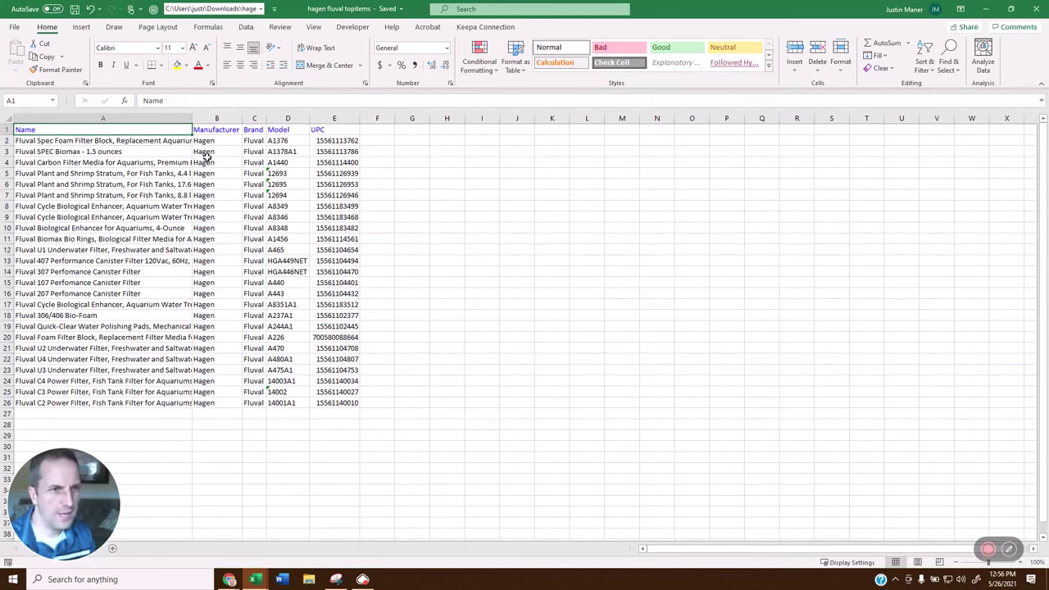
click(323, 141)
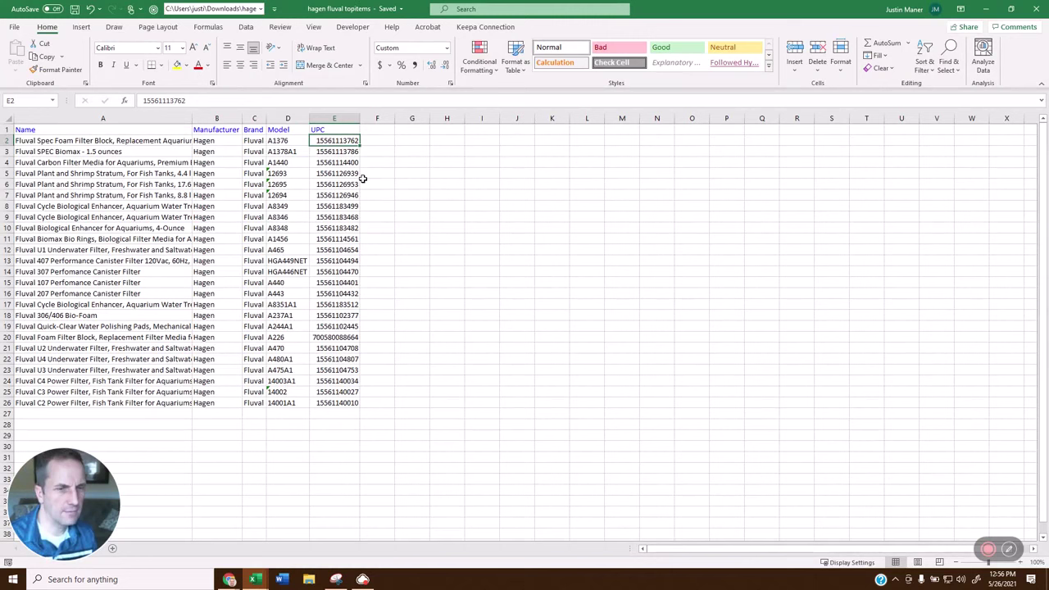
key(shift+Down)
key(shift+Down)
key(shift+Down)
key(shift+Down)
key(shift+Down)
key(shift+Down)
key(shift+Down)
key(shift+Down)
key(shift+Down)
key(shift+Down)
key(shift+Down)
key(shift+Down)
key(shift+Down)
key(shift+Down)
key(shift+Down)
key(shift+Down)
key(shift+Down)
key(shift+Down)
key(shift+Down)
key(shift+Down)
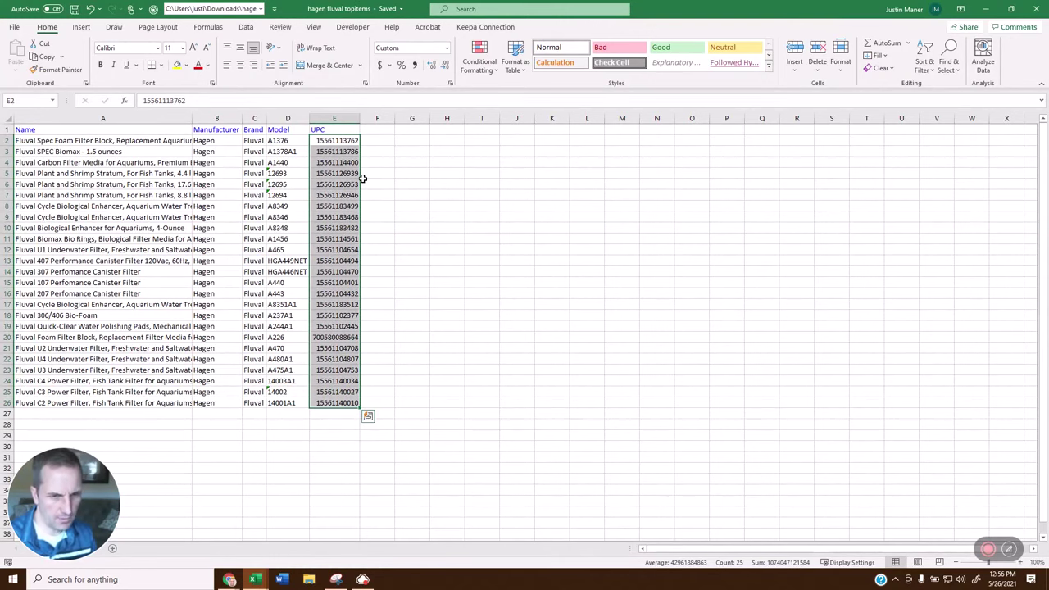
key(ctrl+c)
key(alt+Tab)
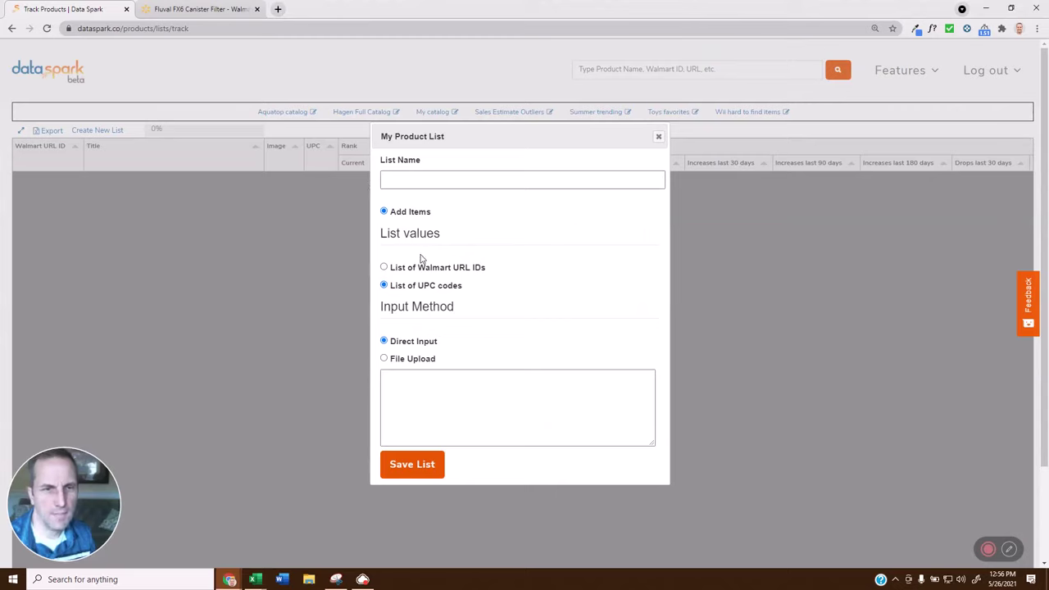
Paste the UPC codes into Direct Input, name the list 'Fluval favorites', and save it.
click(418, 385)
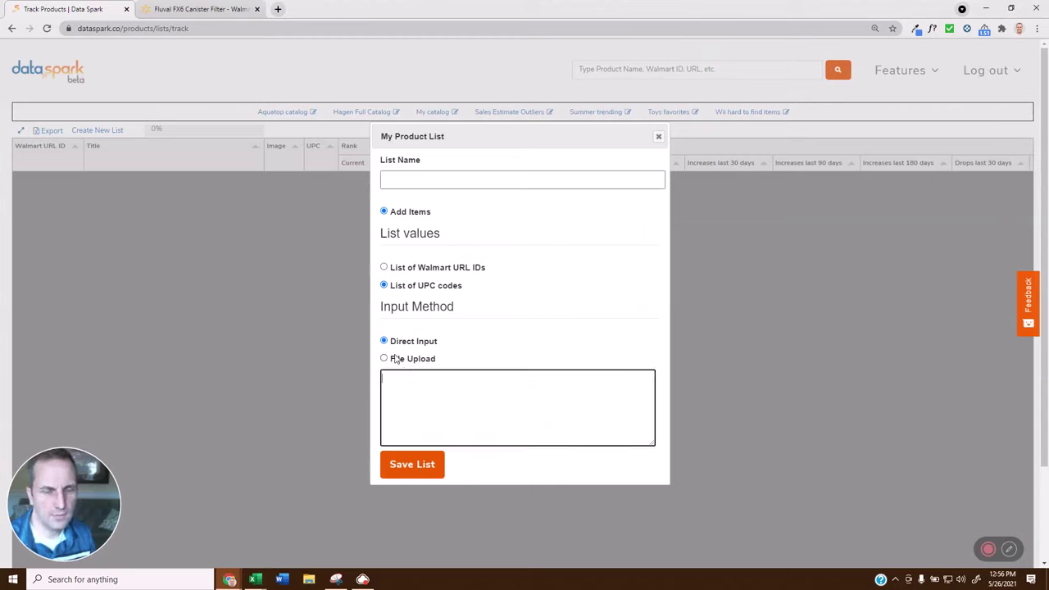
key(ctrl+v)
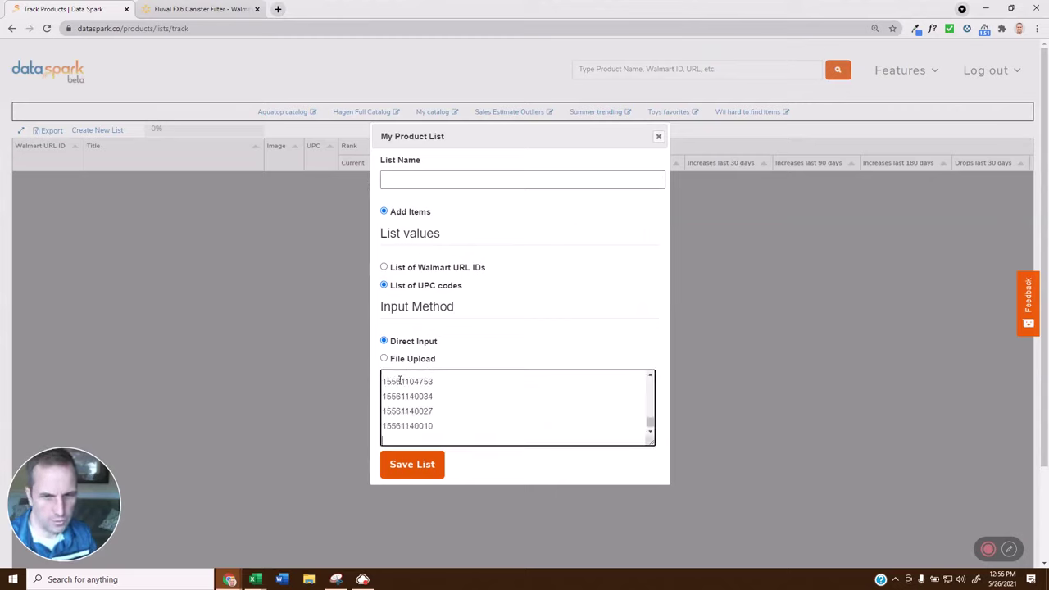
click(409, 468)
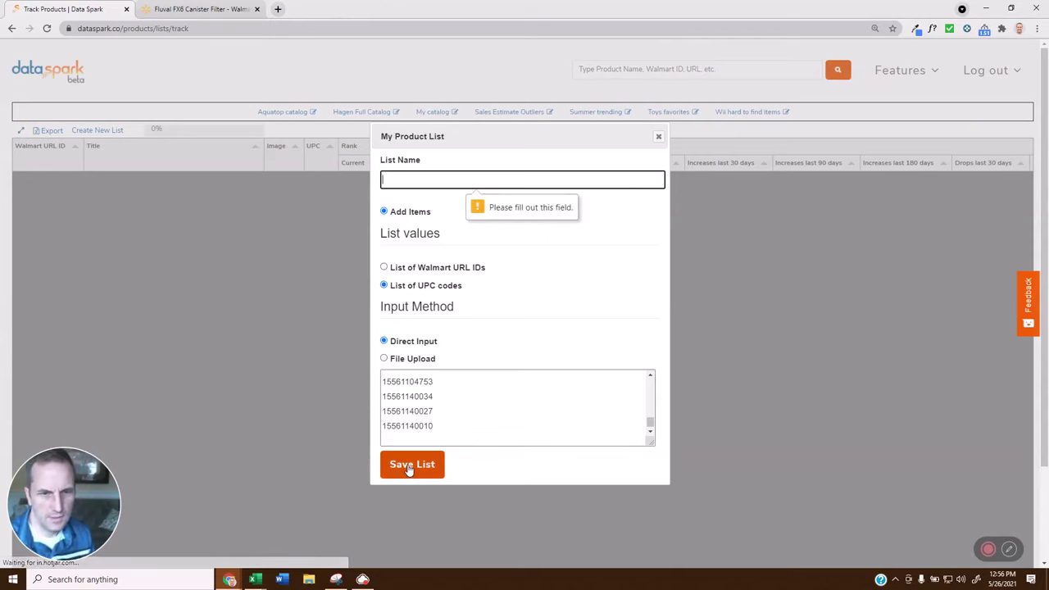
click(400, 178)
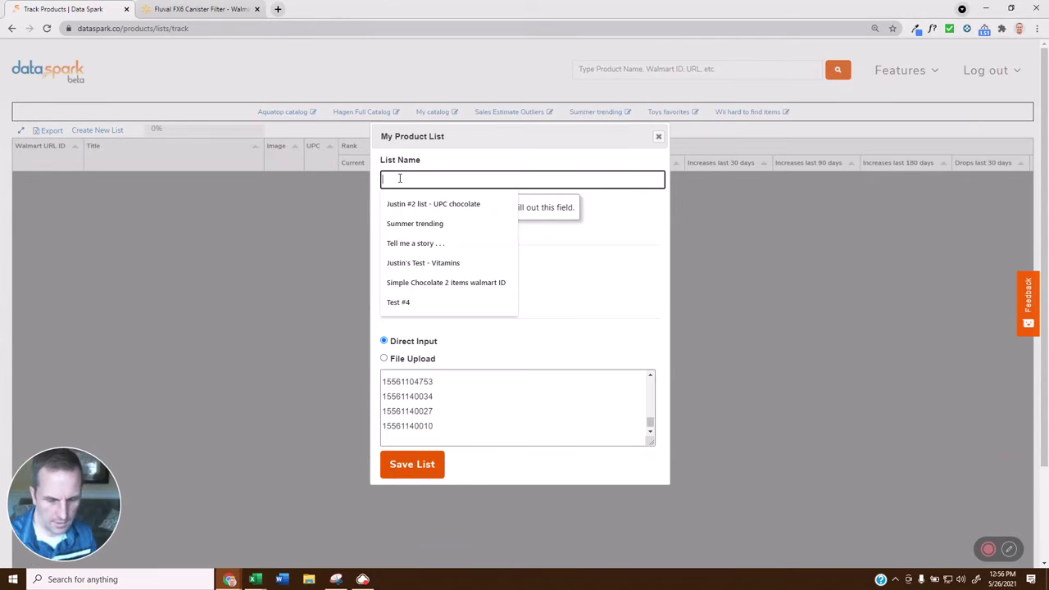
text(Fluval favorites)
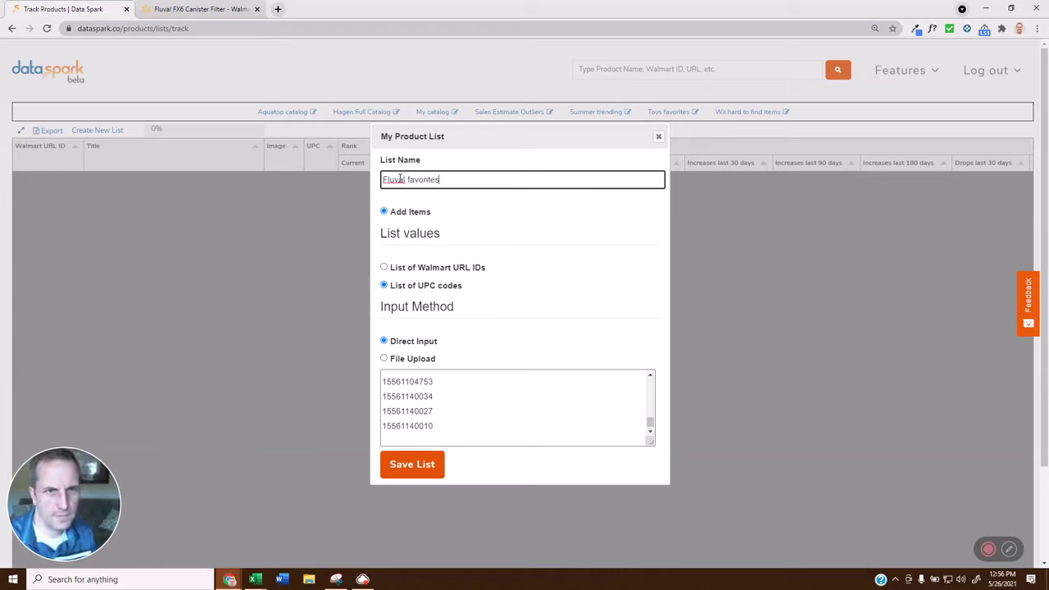
click(407, 465)
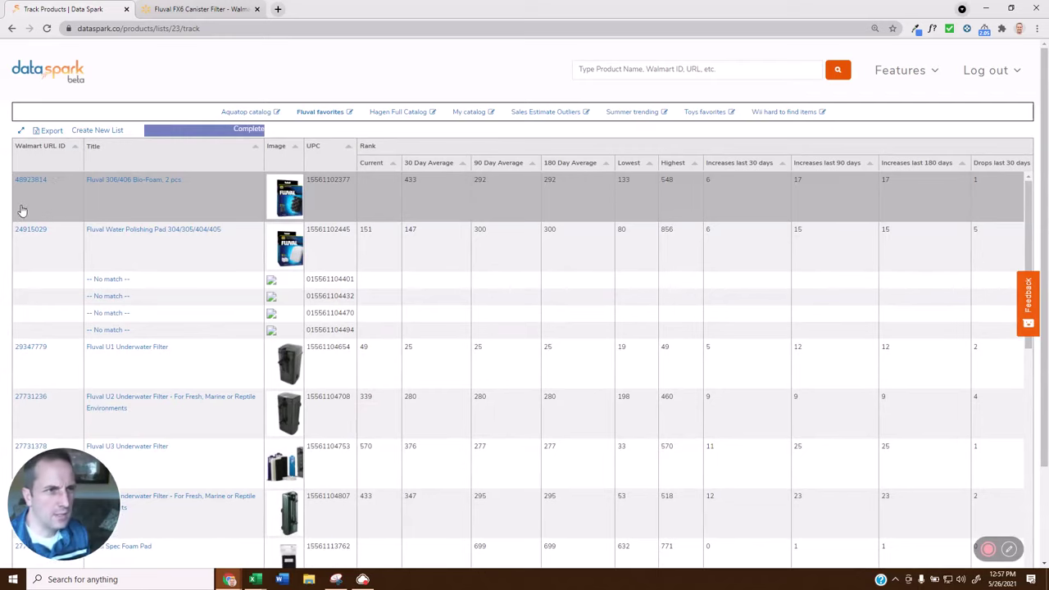
click(32, 182)
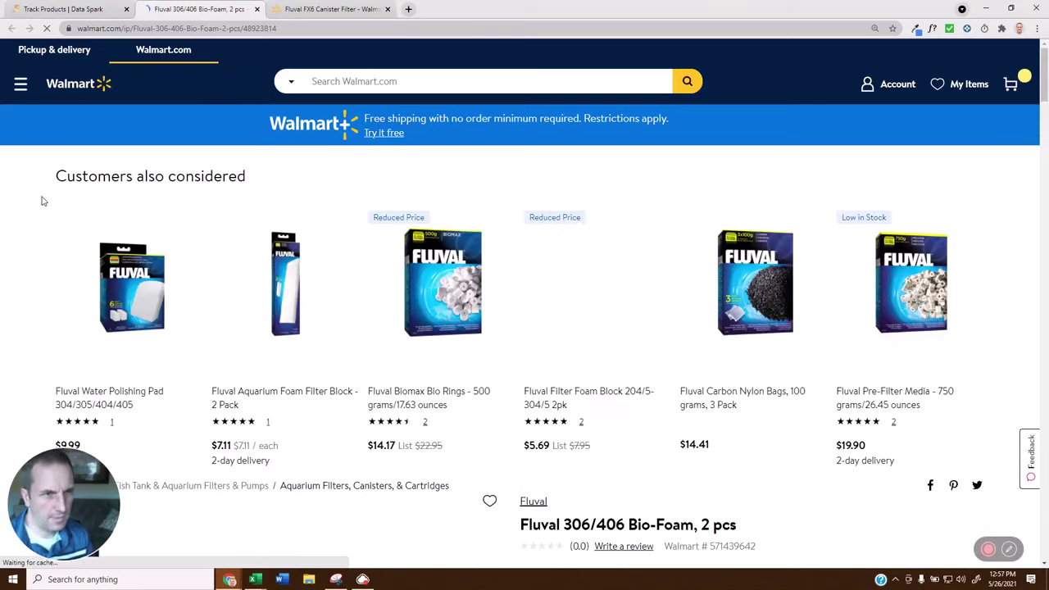
key(ctrl+w)
click(162, 184)
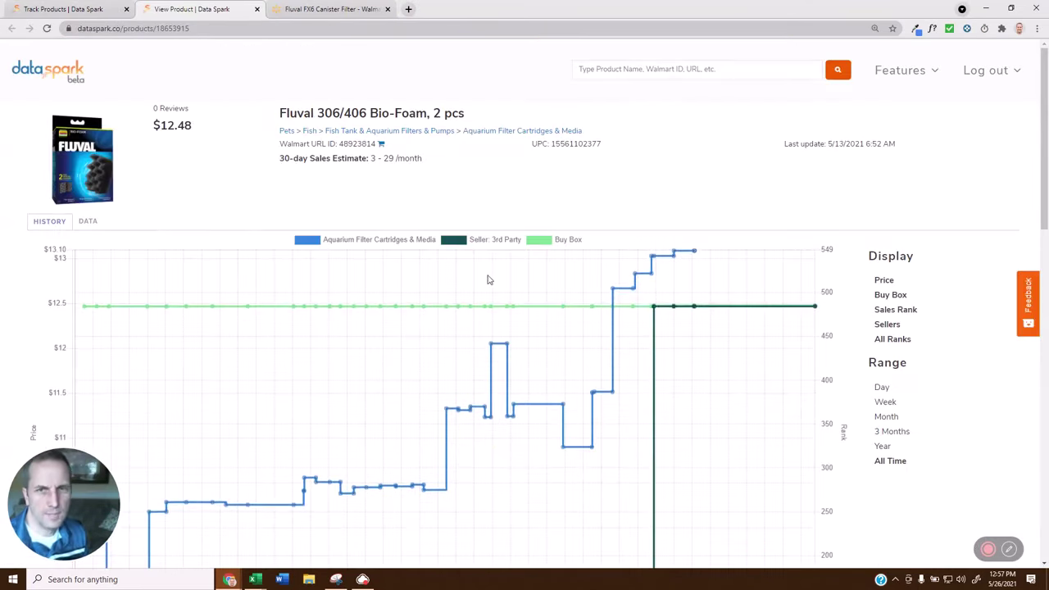
scroll(479, 279, down, 3)
scroll(474, 278, down, 3)
scroll(533, 330, up, 6)
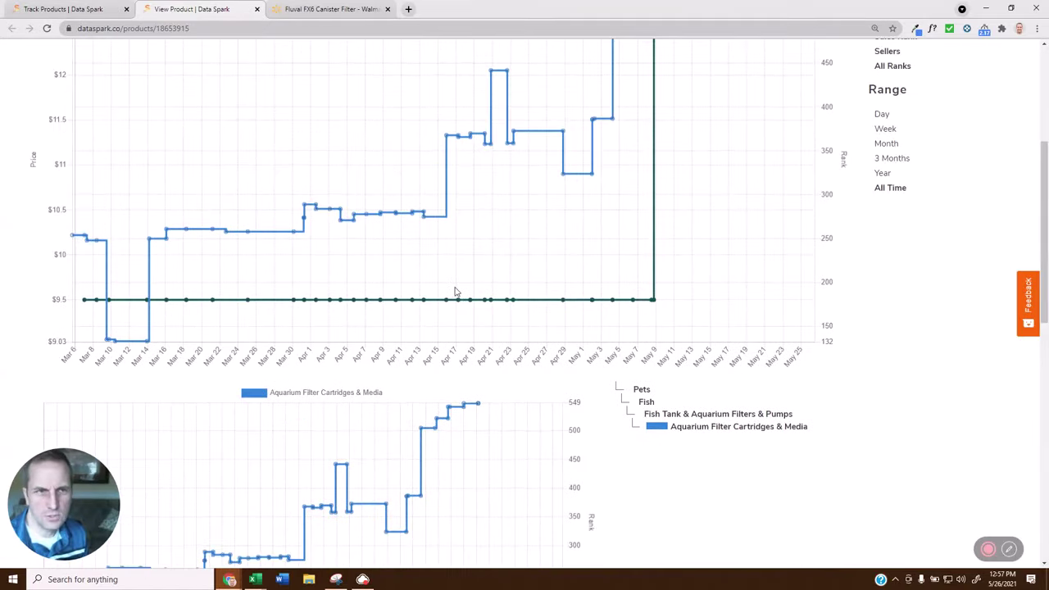
click(95, 223)
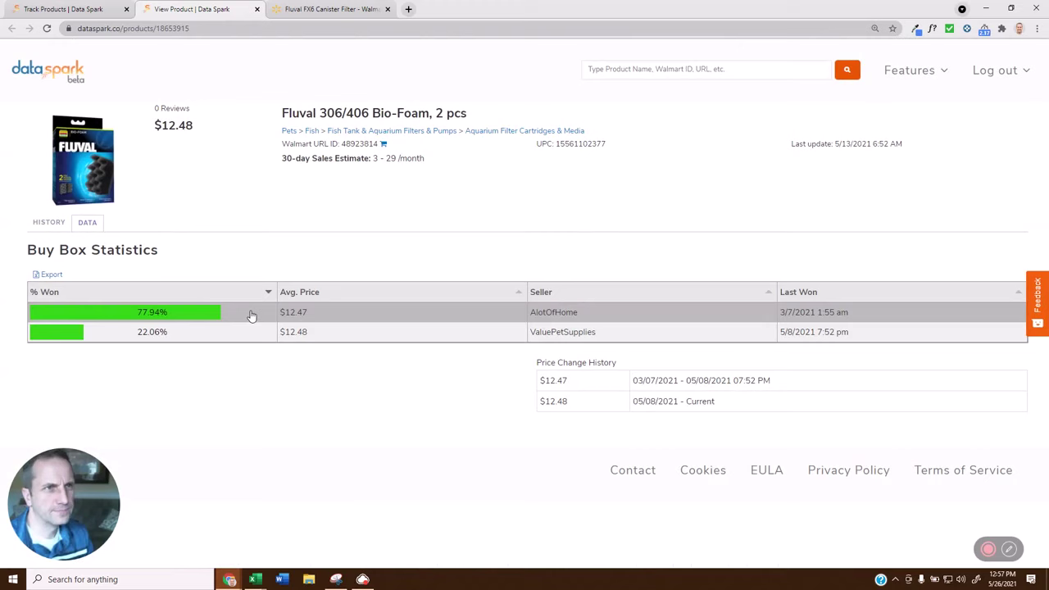
key(ctrl+w)
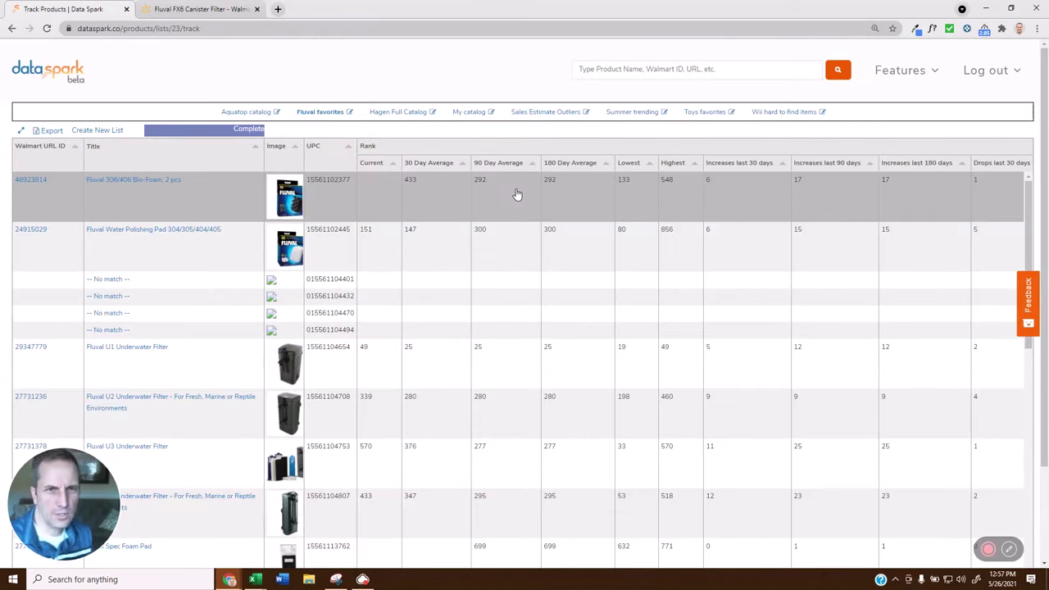
scroll(517, 194, right, 3)
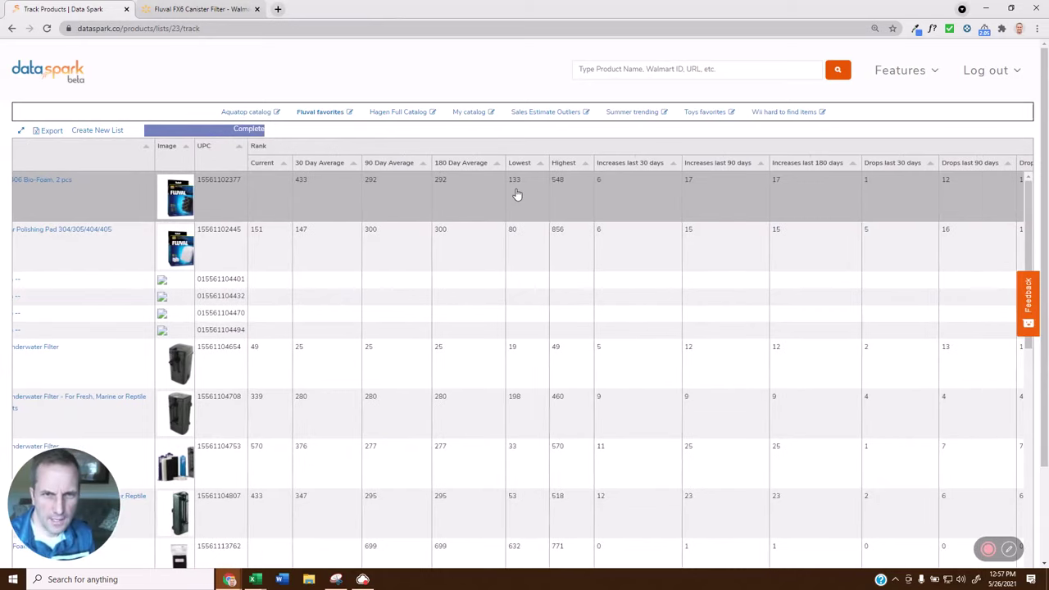
scroll(518, 194, right, 2)
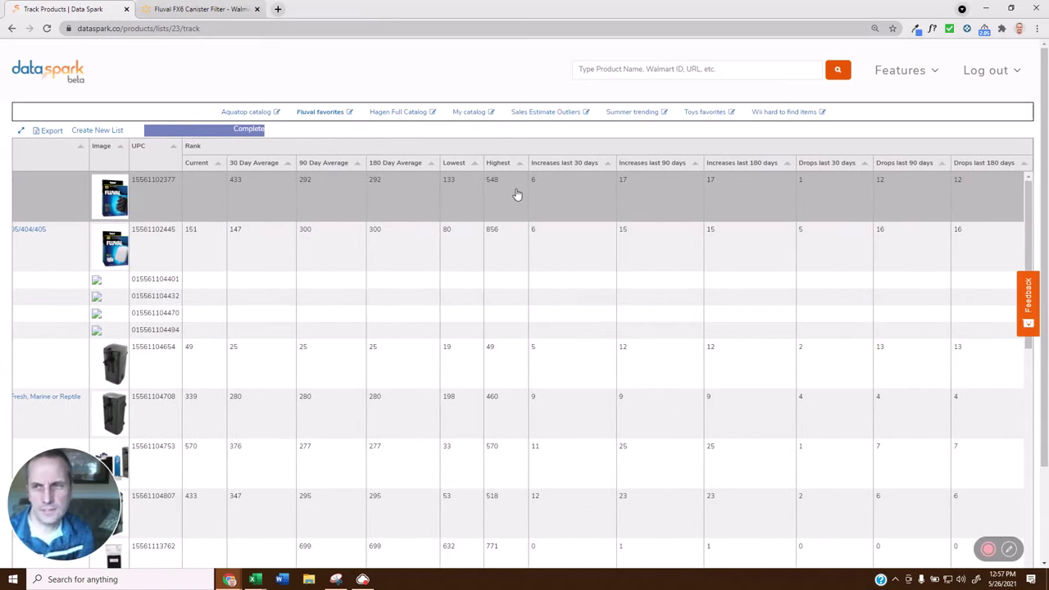
scroll(517, 194, right, 4)
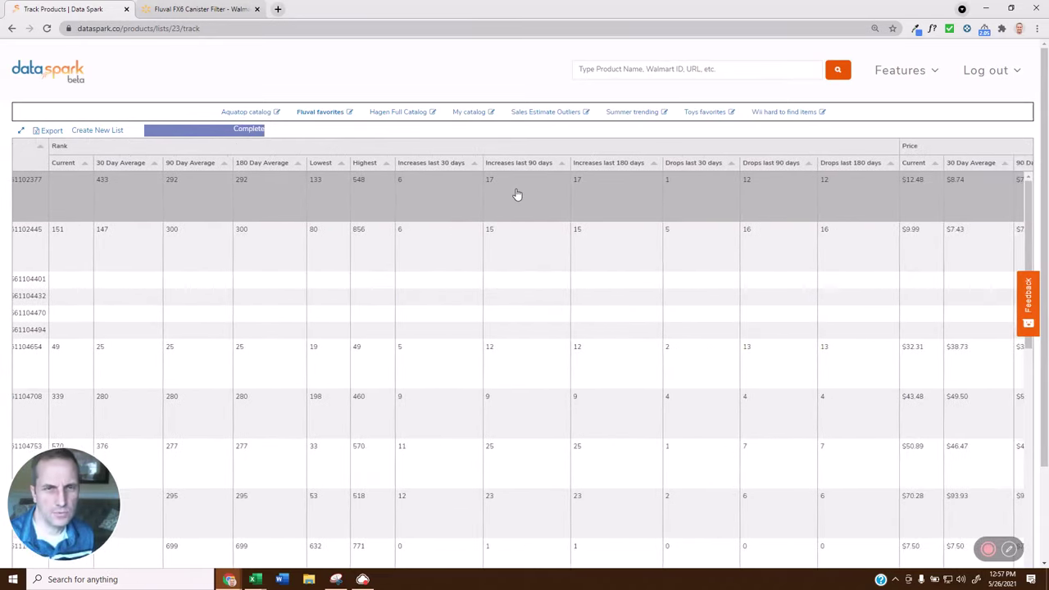
scroll(517, 194, right, 18)
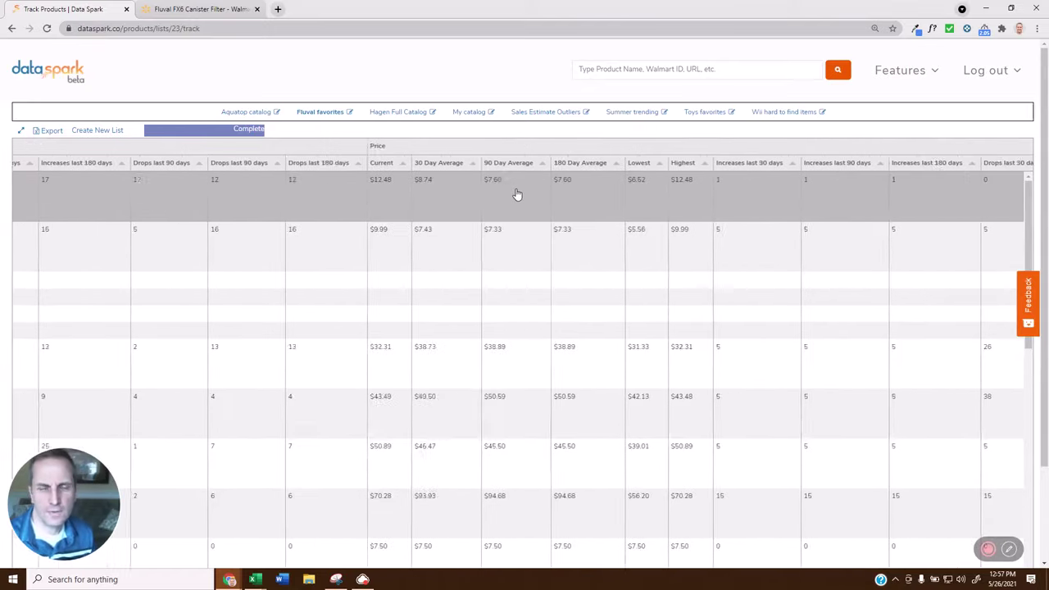
scroll(517, 194, right, 1)
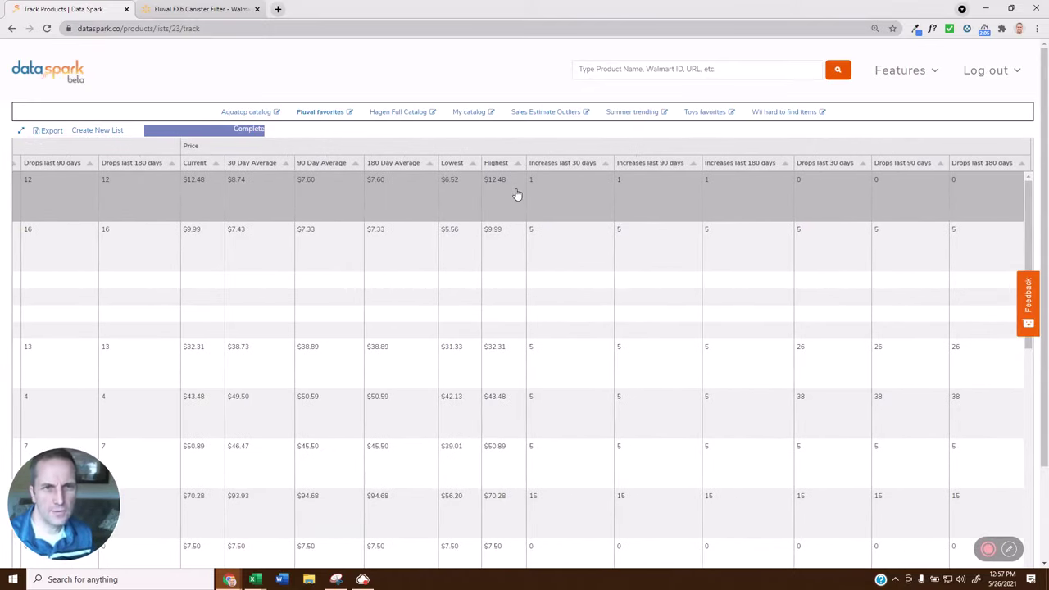
scroll(517, 194, right, 10)
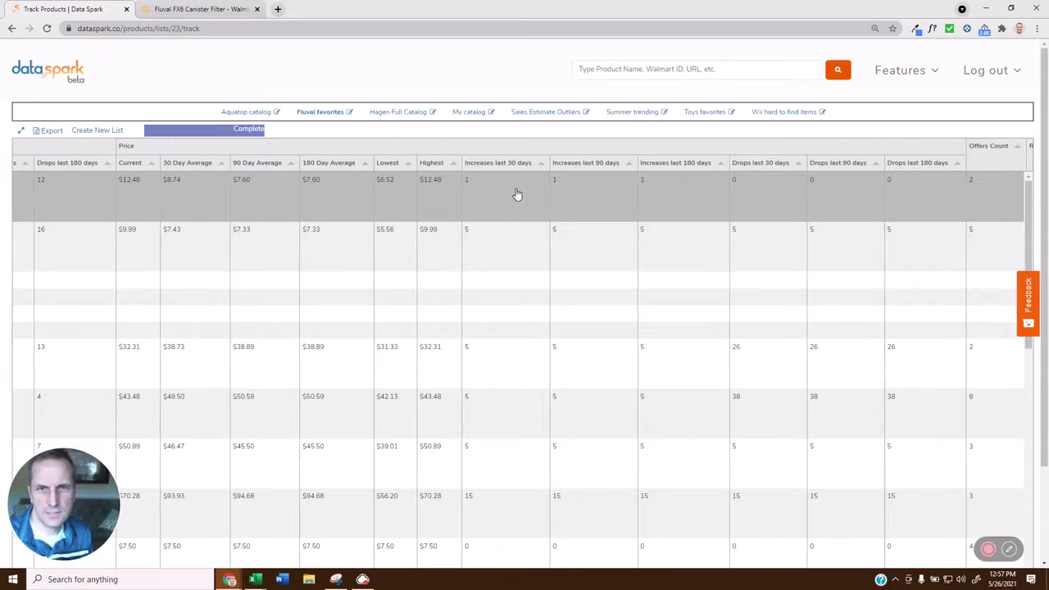
scroll(517, 194, right, 4)
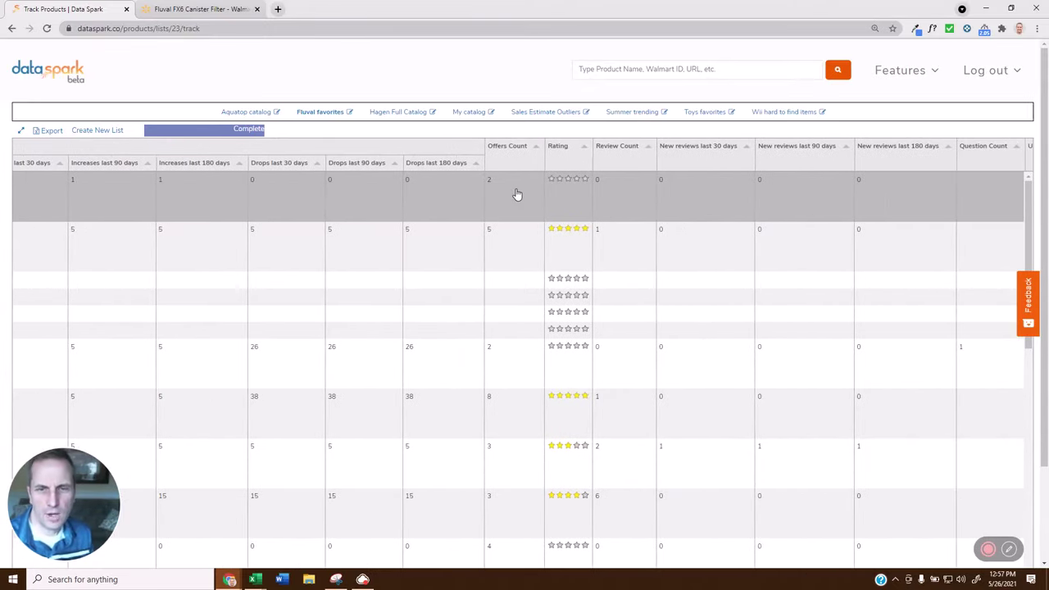
scroll(518, 195, right, 4)
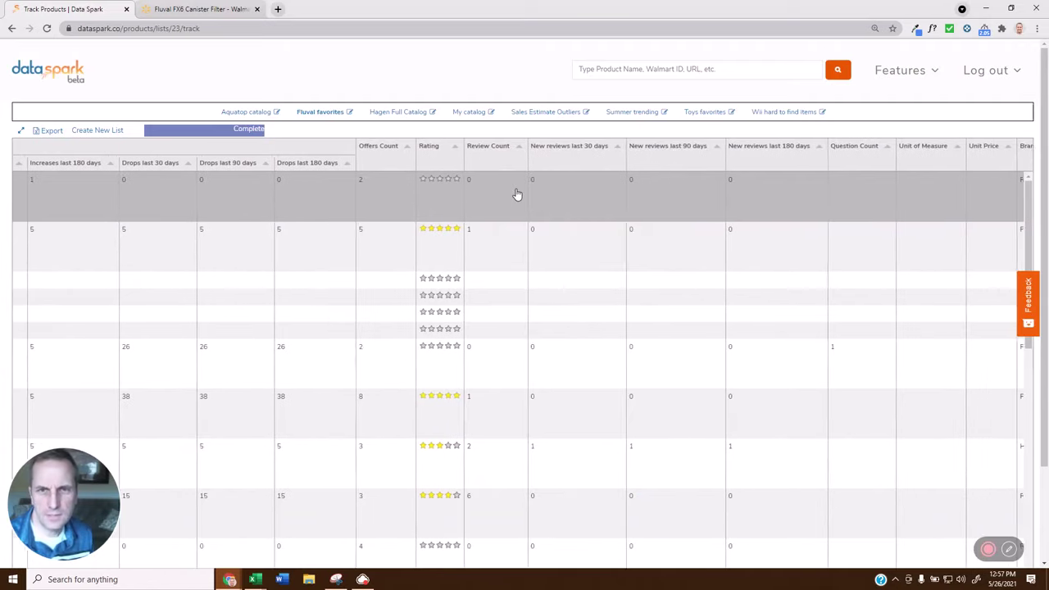
scroll(517, 194, right, 2)
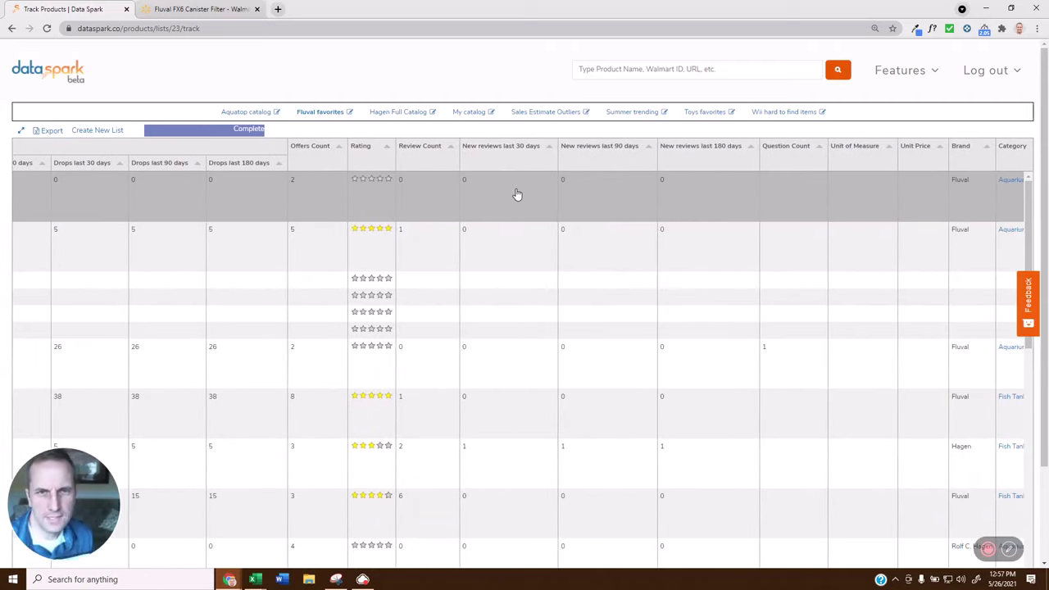
Sort the table by New reviews last 30 days, most recent first.
click(544, 154)
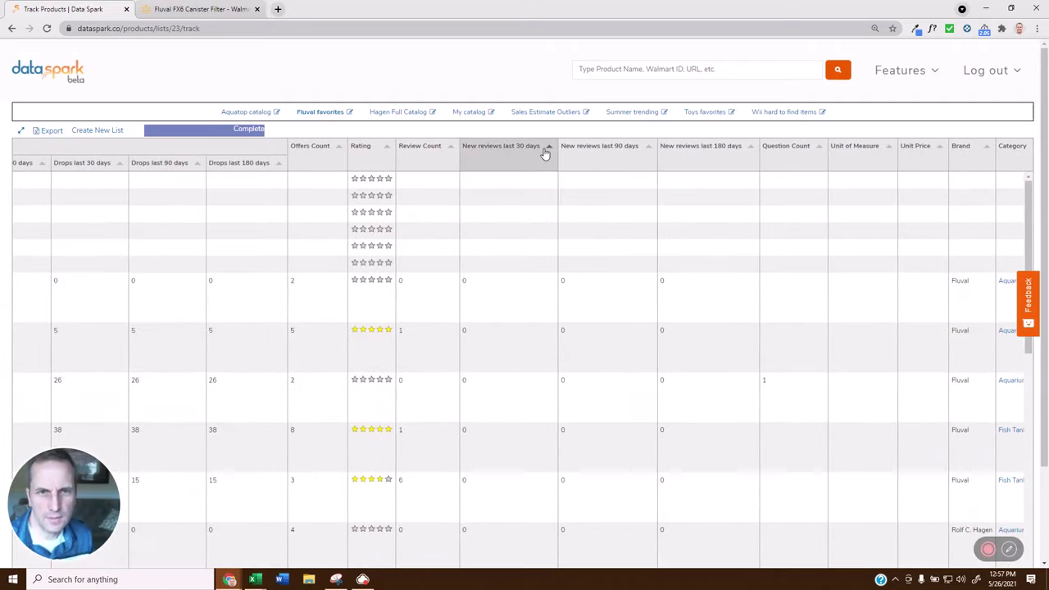
click(544, 154)
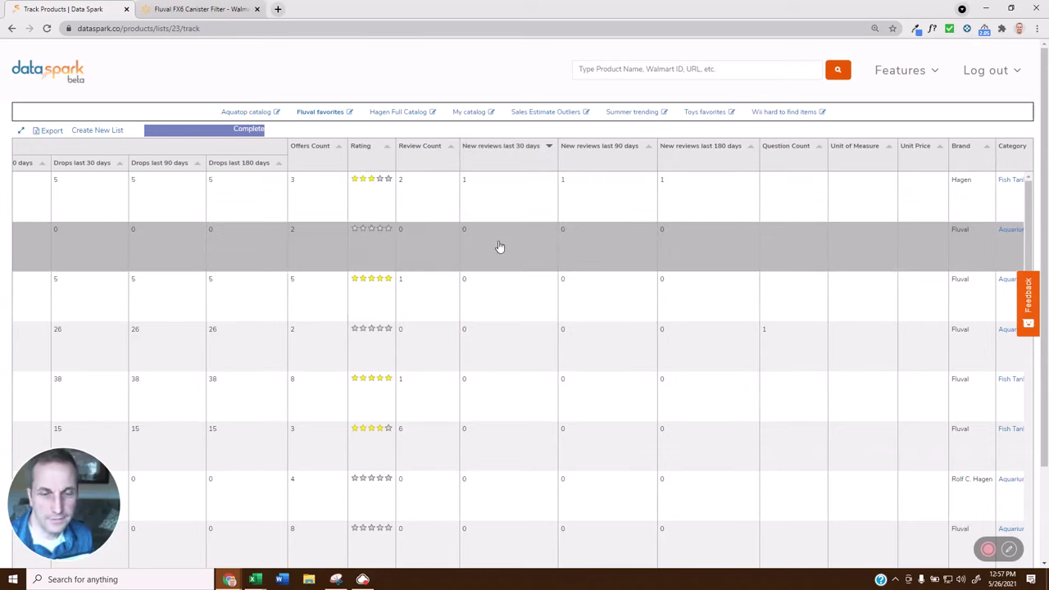
scroll(494, 301, down, 1)
scroll(494, 311, up, 3)
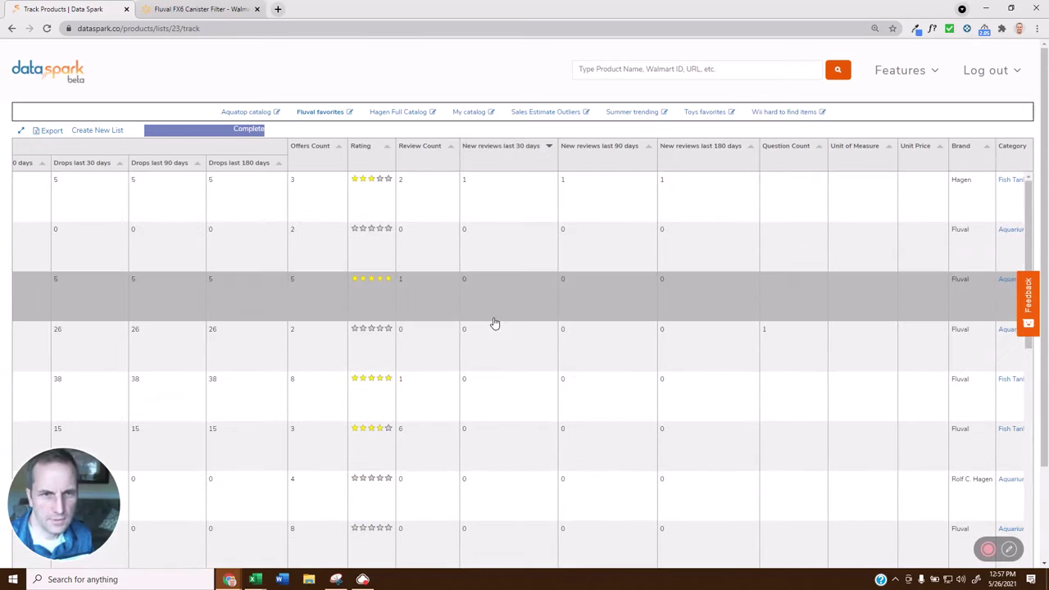
Re-sort by Review Count descending and scan across the buybox, sales-estimate and date columns.
click(447, 152)
click(447, 162)
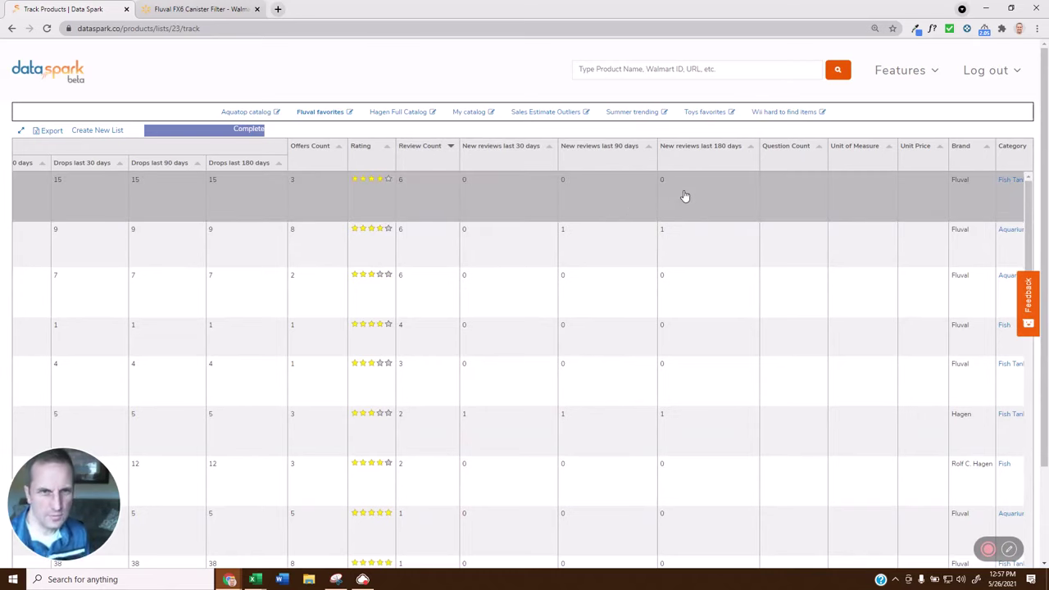
scroll(685, 197, right, 5)
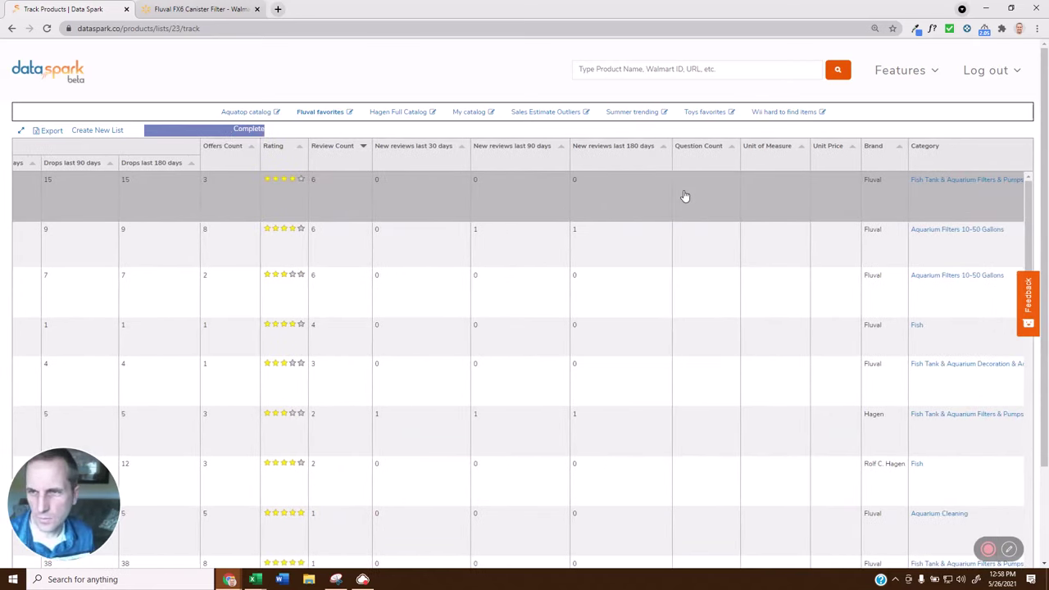
scroll(685, 197, right, 3)
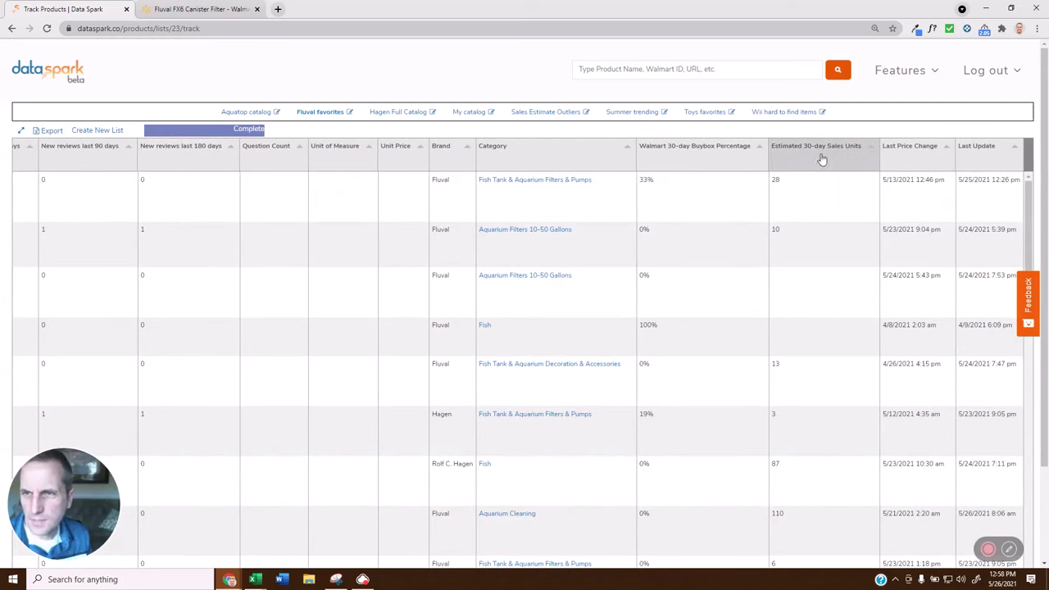
scroll(814, 213, down, 2)
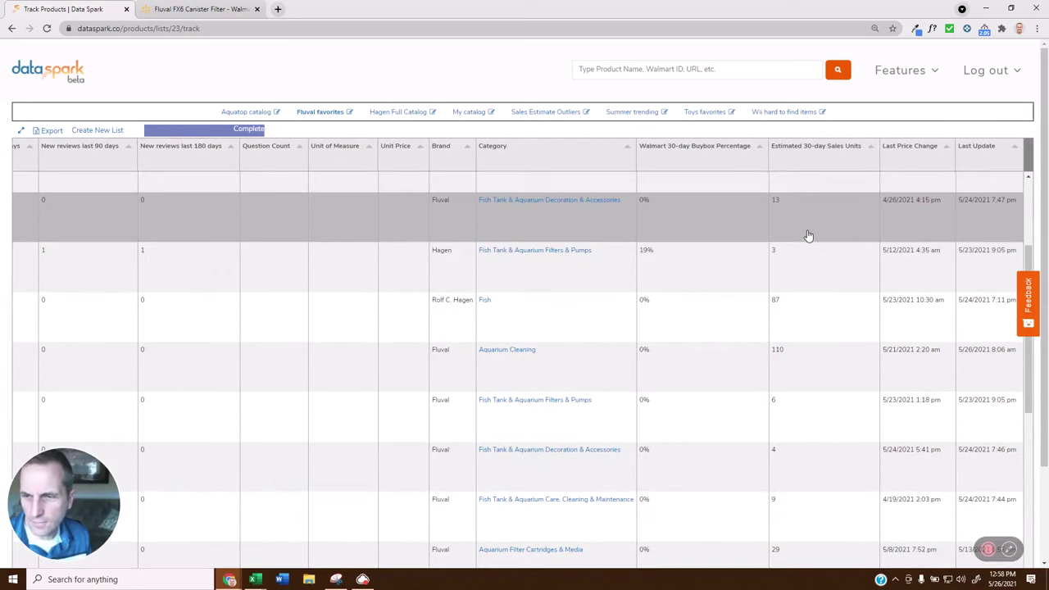
scroll(808, 241, up, 2)
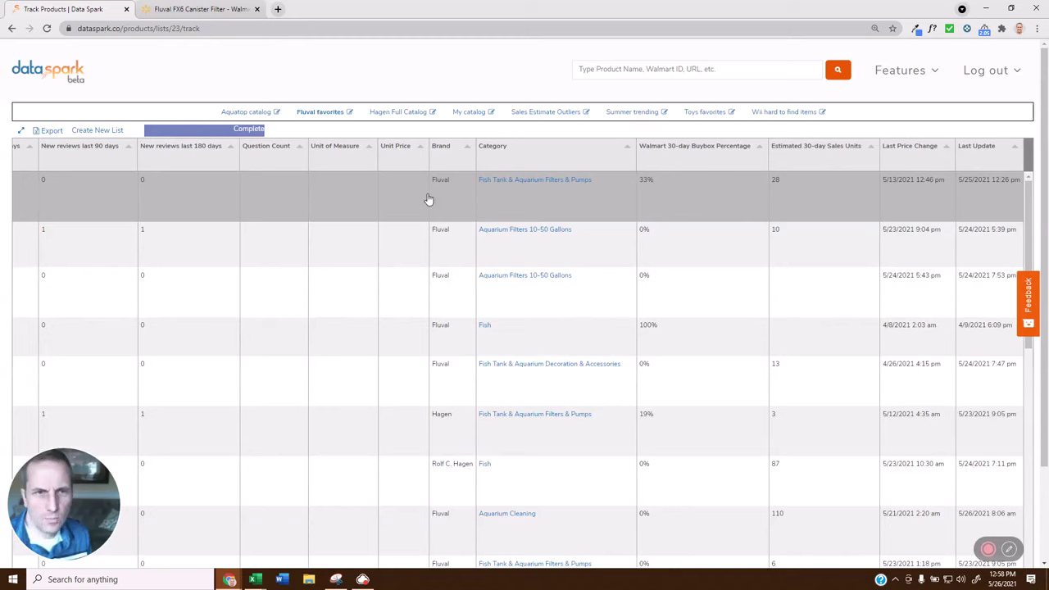
scroll(365, 192, left, 10)
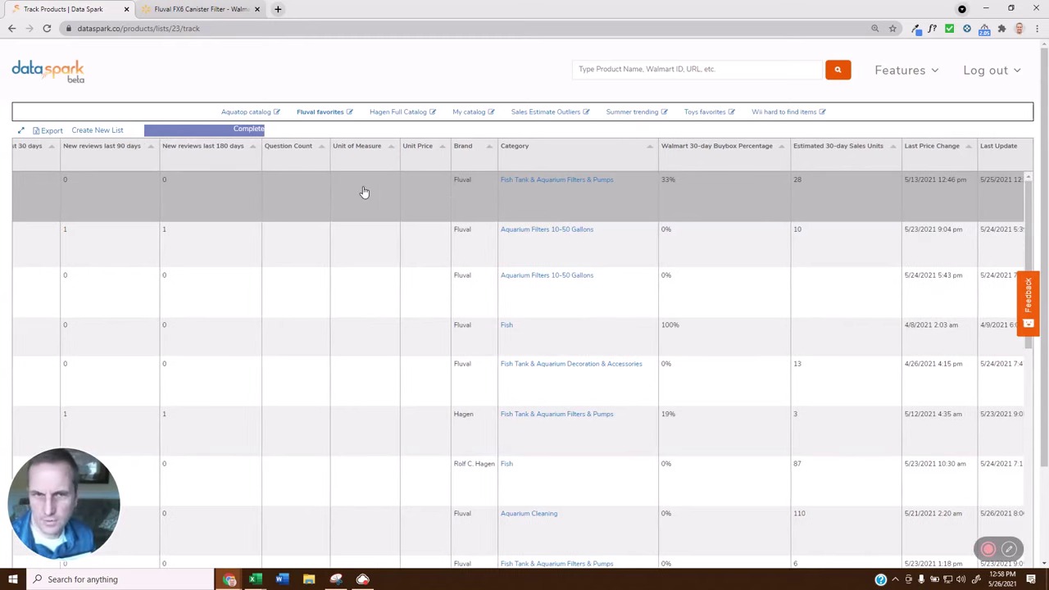
scroll(365, 191, left, 15)
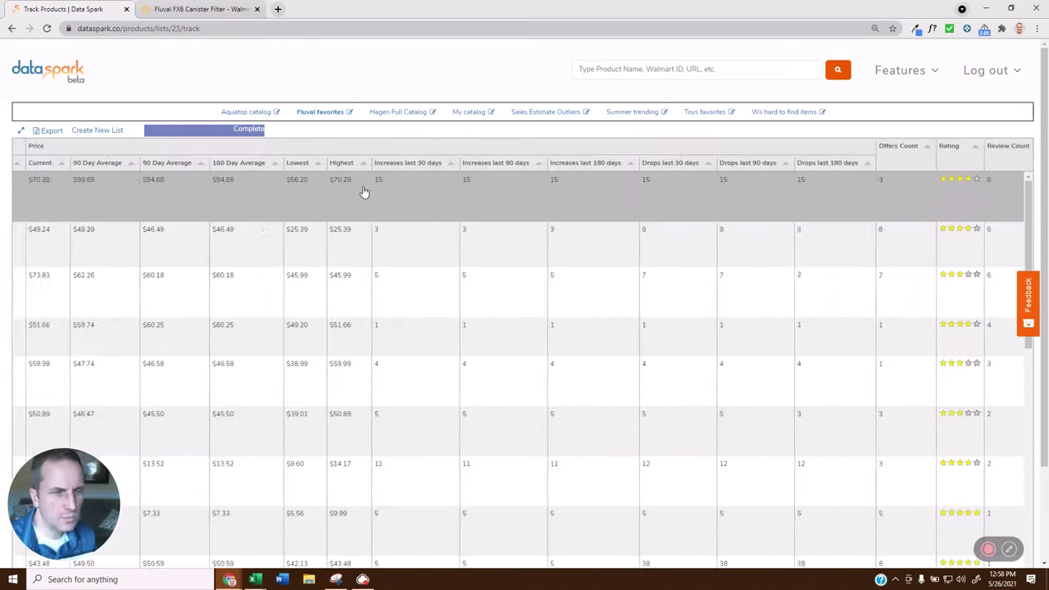
scroll(365, 192, left, 5)
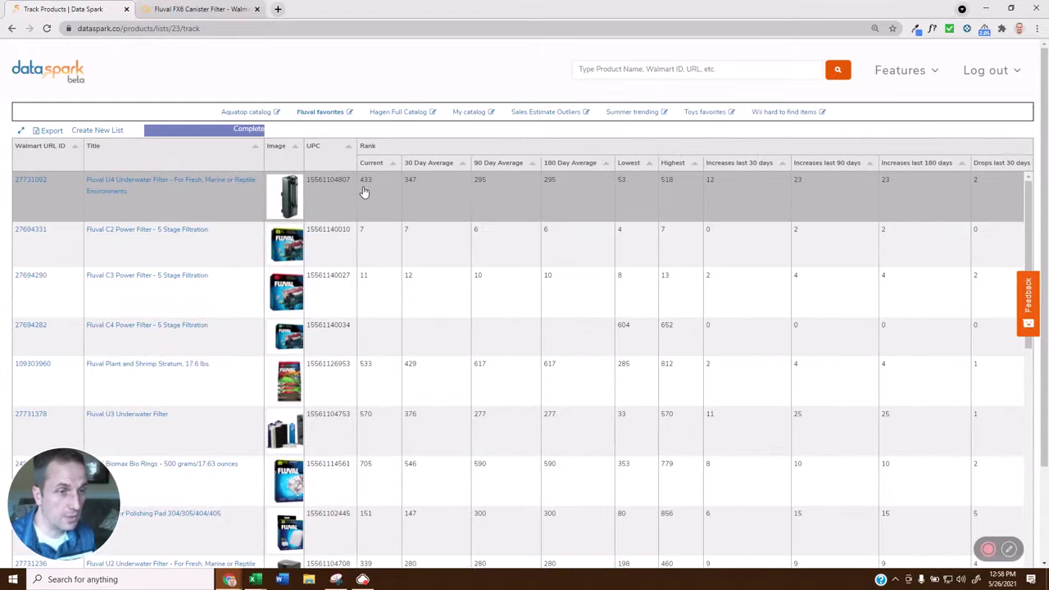
scroll(257, 288, down, 15)
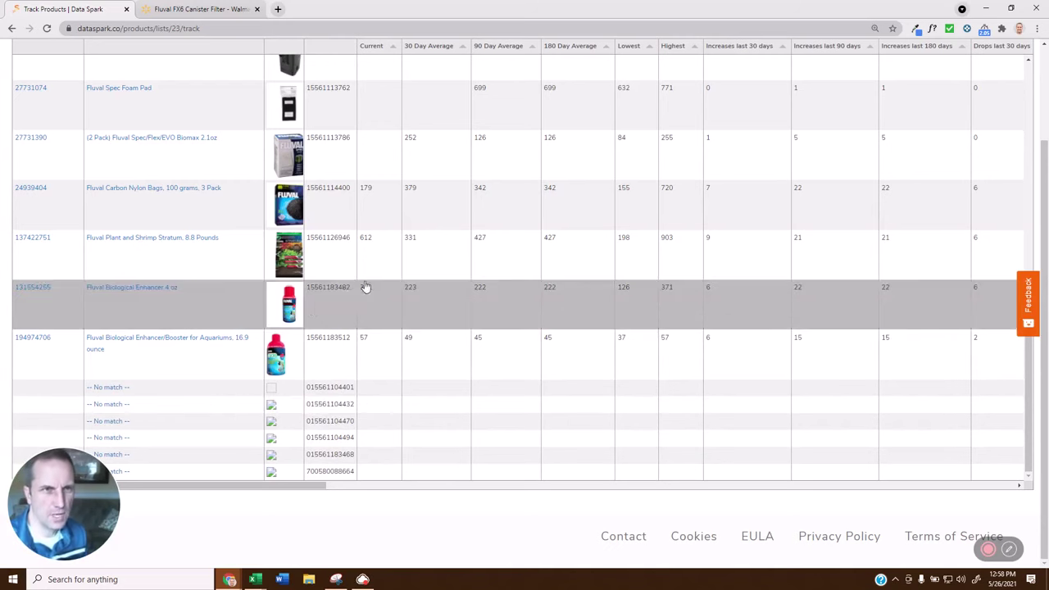
scroll(409, 266, up, 10)
scroll(418, 245, up, 3)
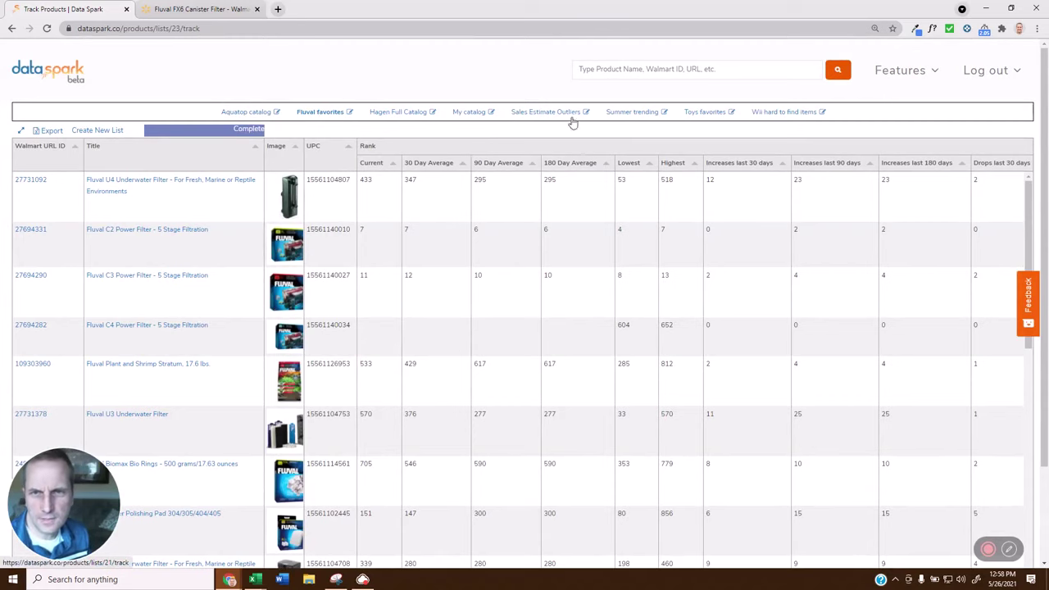
Open the saved 'Wii hard to find items' product list.
click(796, 113)
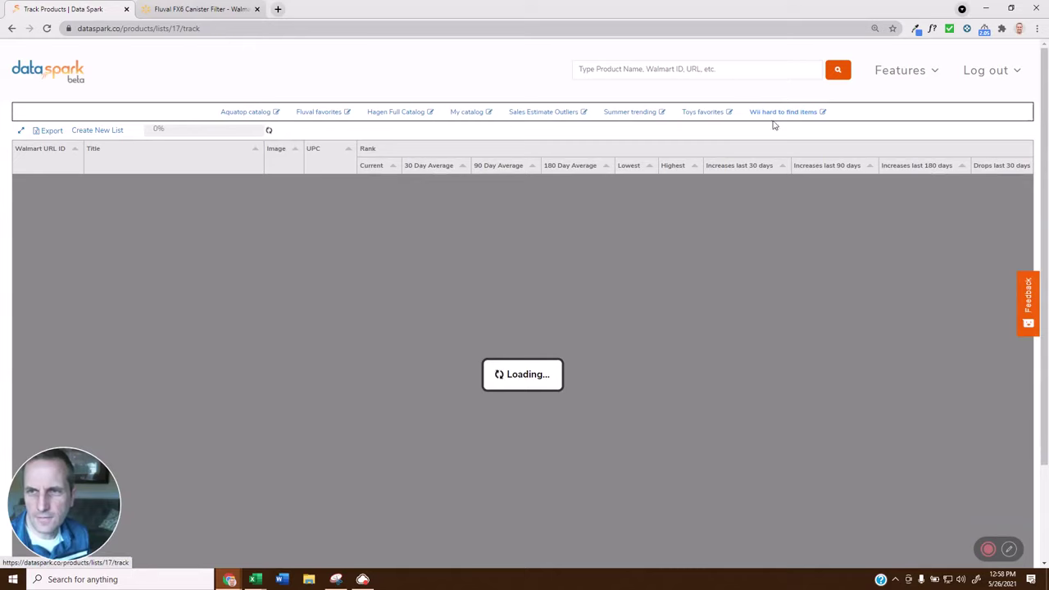